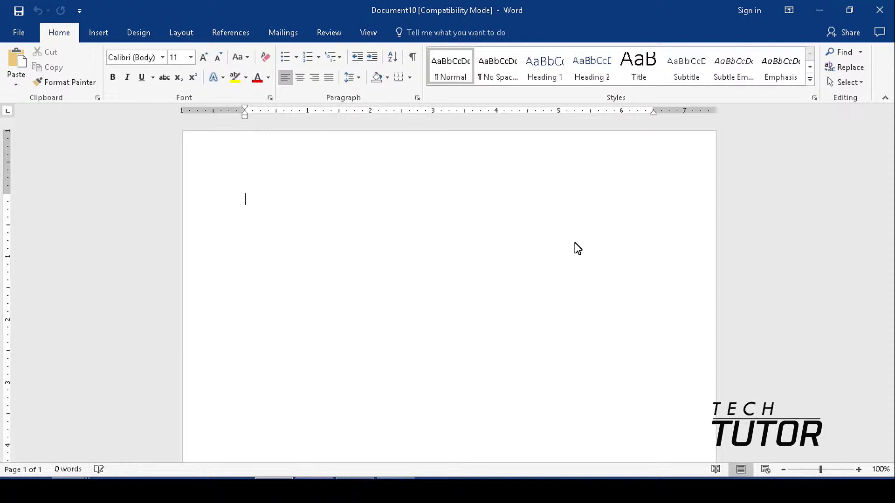
# Step: Insert the built-in Blank header and replace its placeholder with a person's full name
pyautogui.click(98, 34)
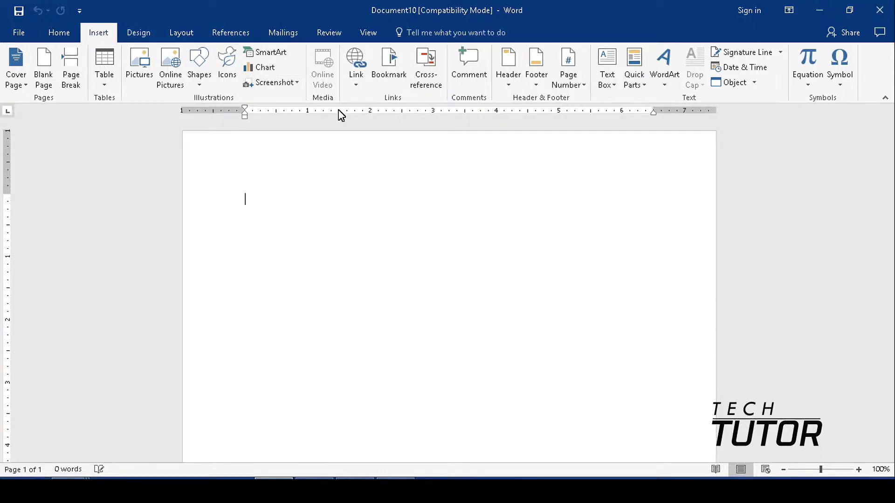
pyautogui.click(509, 86)
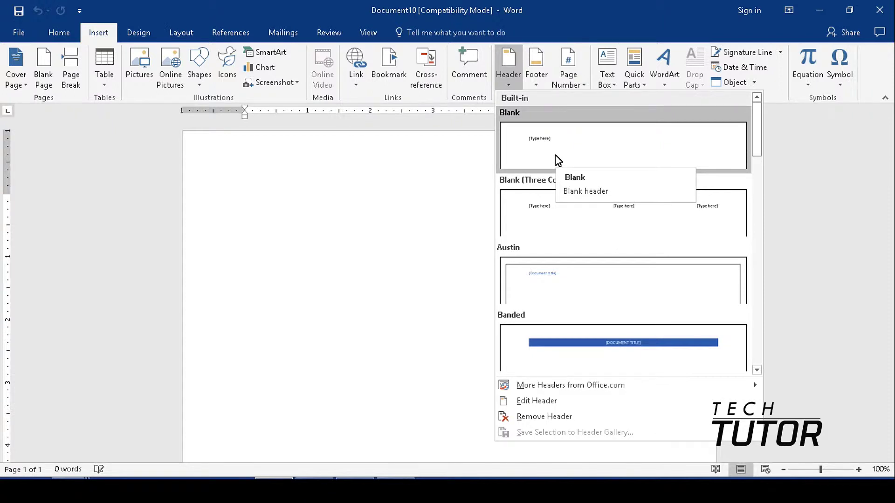
pyautogui.click(578, 150)
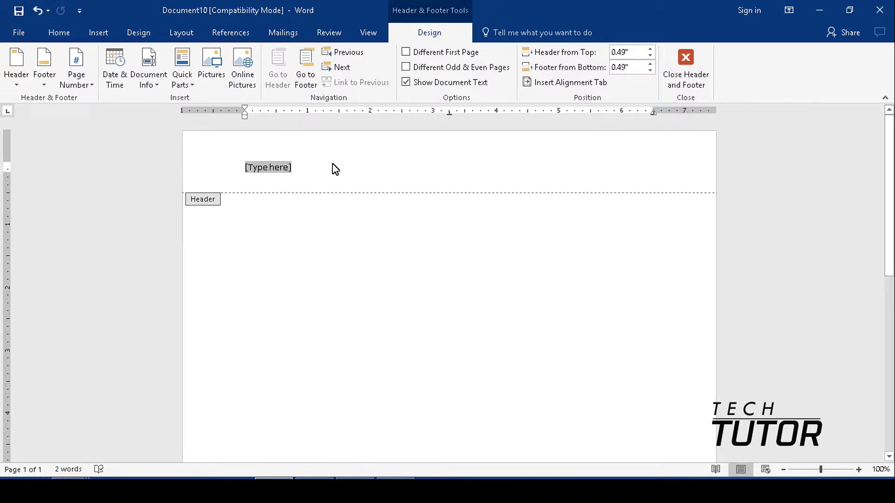
pyautogui.click(275, 169)
pyautogui.write('J')
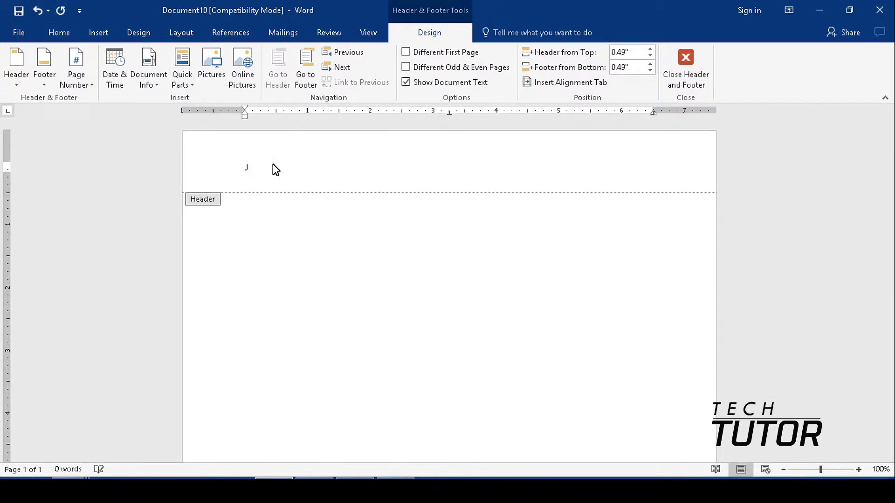
pyautogui.write('ohn Doe')
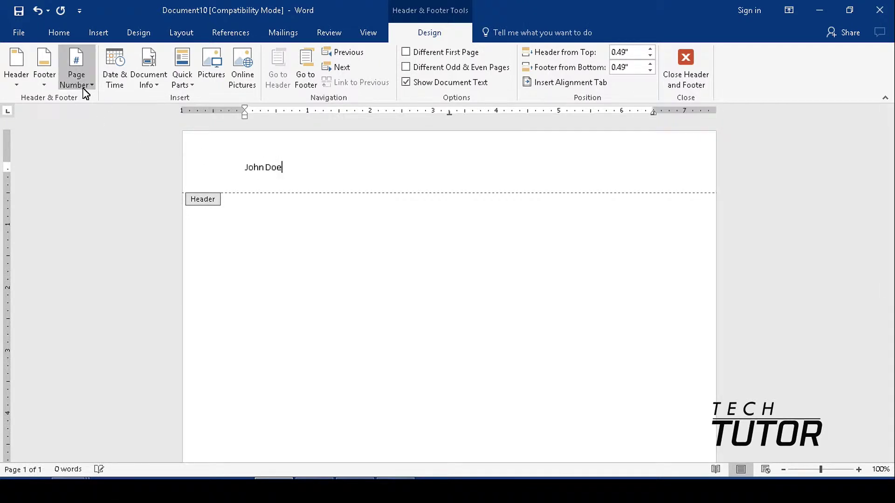
# Step: Set the header name's font to Algerian and its font colour to the standard Blue
pyautogui.click(53, 33)
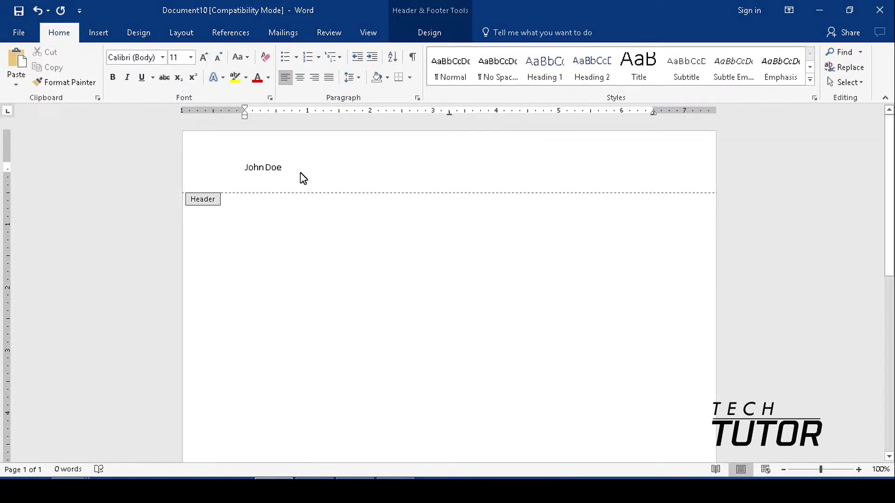
pyautogui.moveTo(289, 169); pyautogui.dragTo(245, 172)
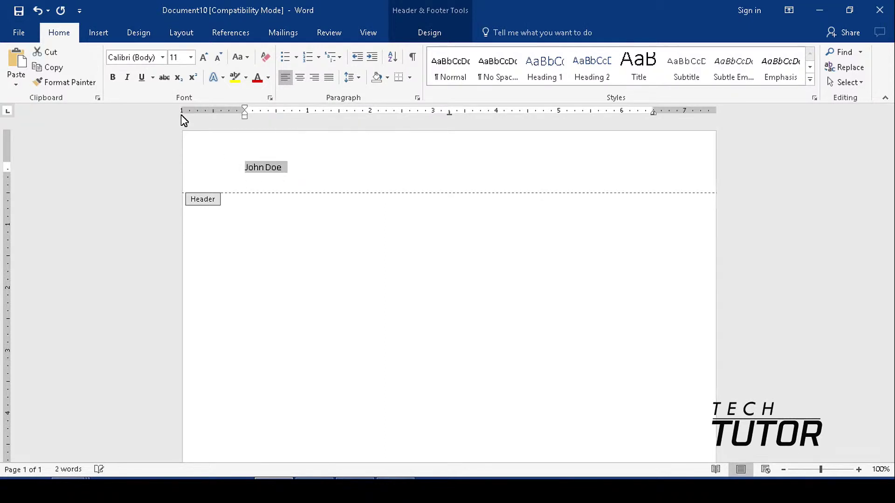
pyautogui.click(162, 57)
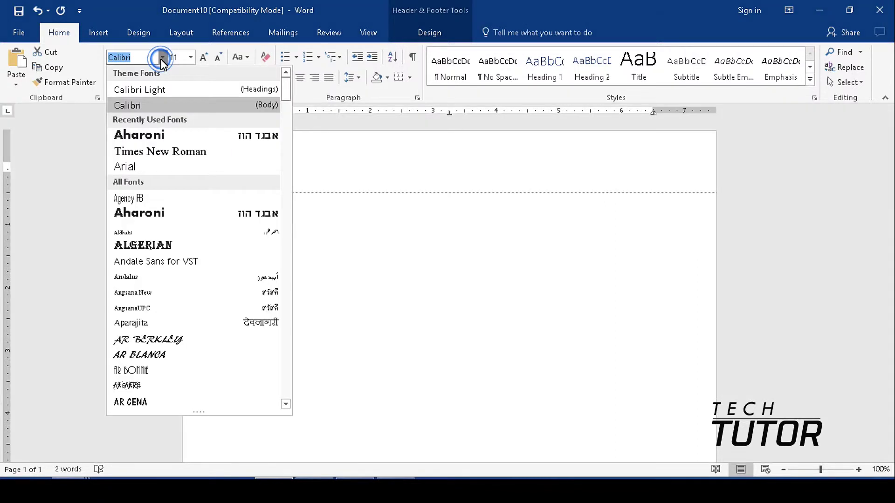
pyautogui.click(202, 246)
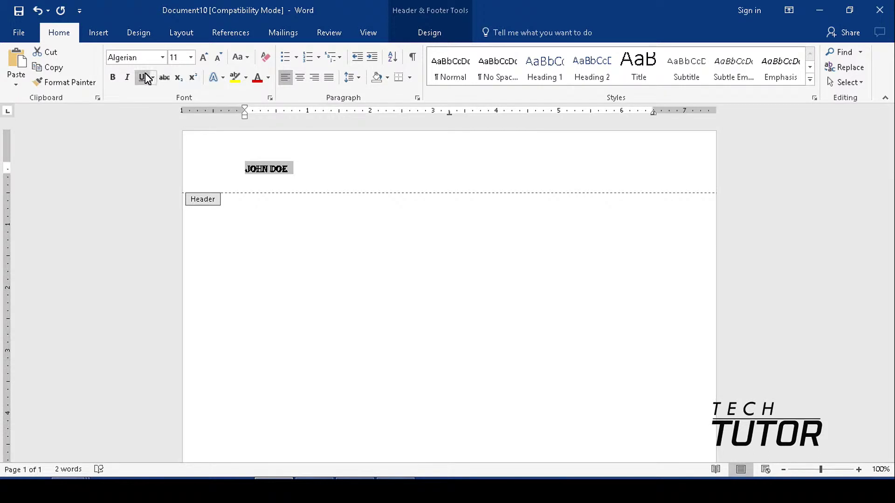
pyautogui.click(269, 78)
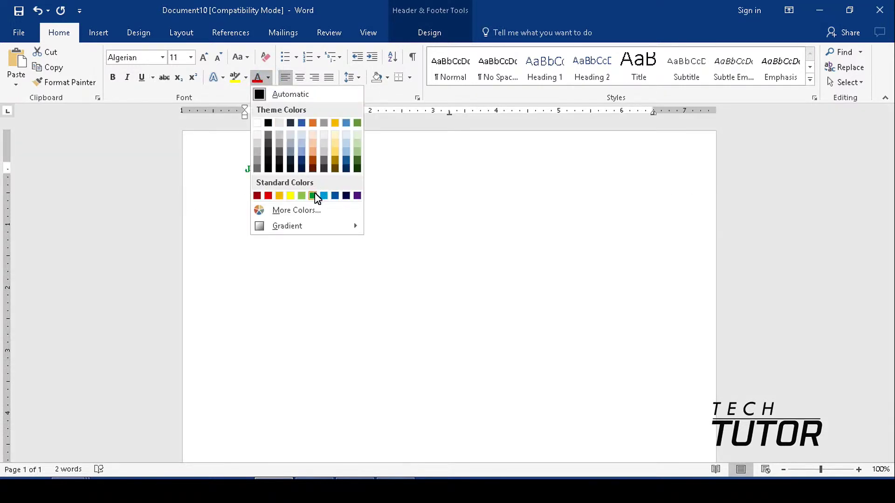
pyautogui.click(335, 196)
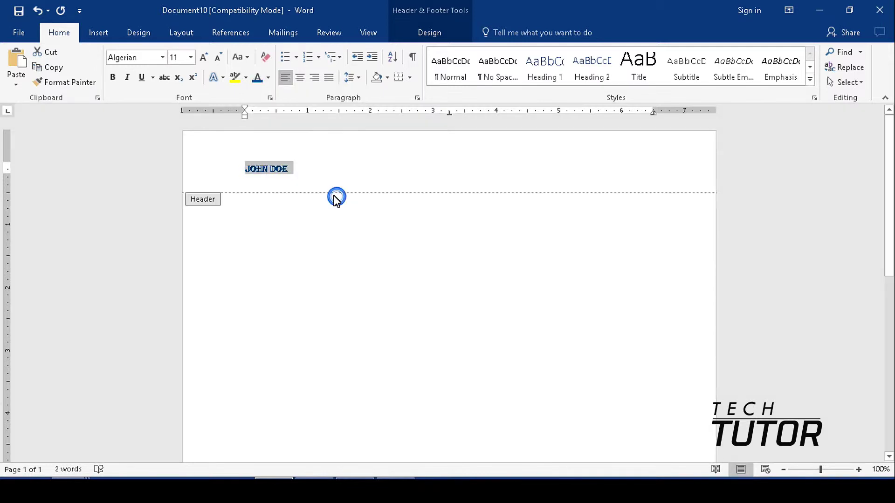
# Step: Set the header name to size 20 and format it as italic and underlined
pyautogui.click(190, 57)
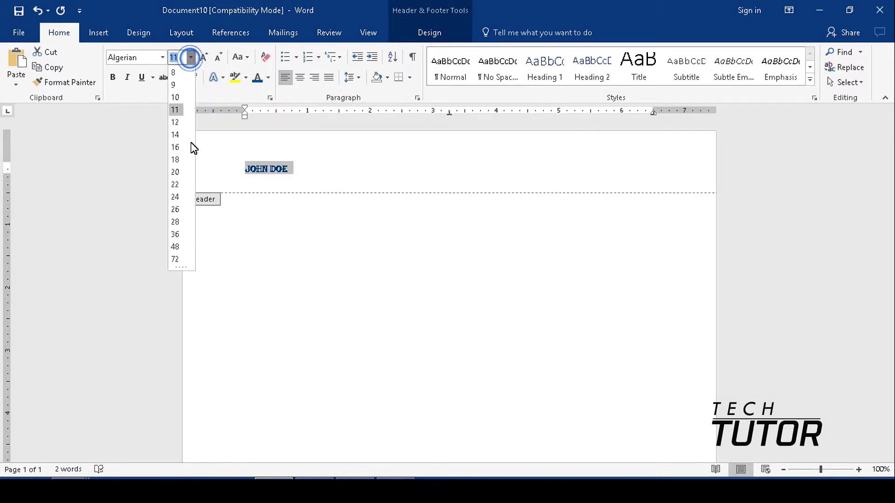
pyautogui.click(180, 173)
pyautogui.click(130, 80)
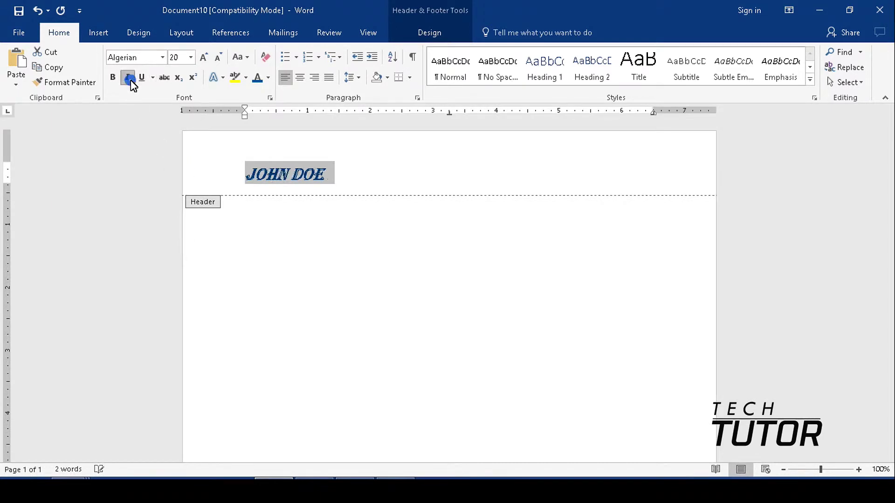
pyautogui.click(142, 80)
# Step: Try centre and right alignment on the header name, and return it to left alignment
pyautogui.click(301, 78)
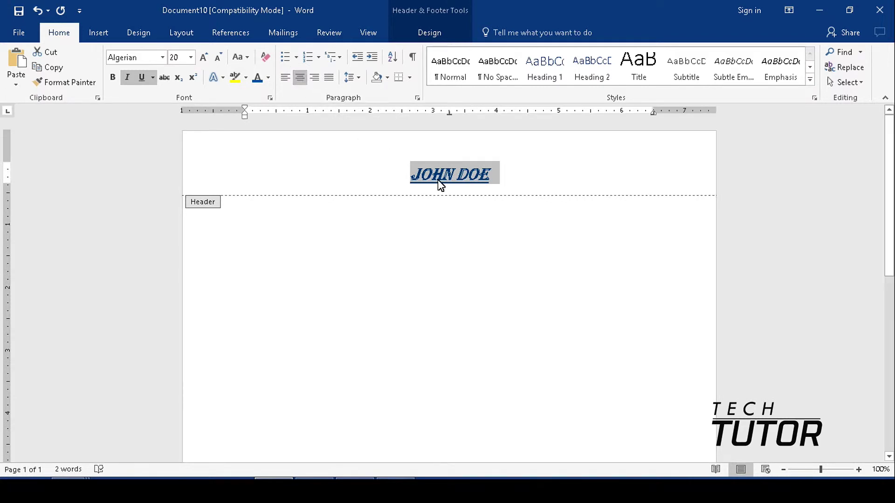
pyautogui.click(314, 78)
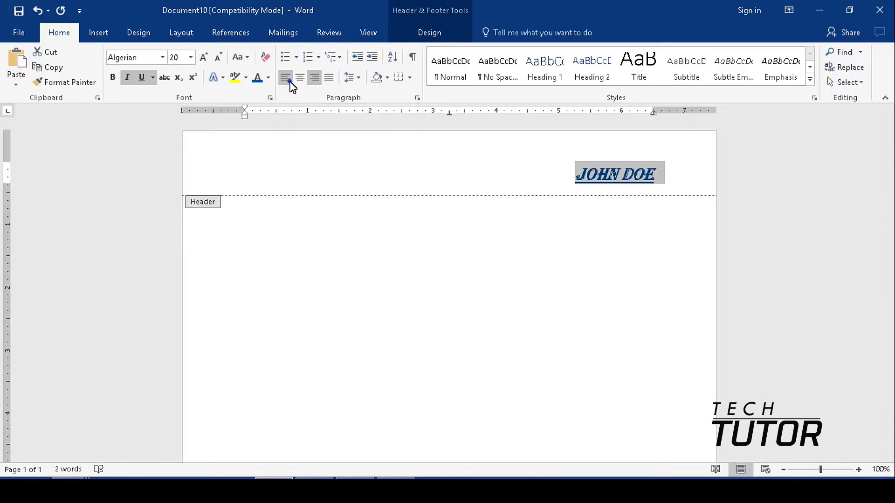
pyautogui.click(290, 83)
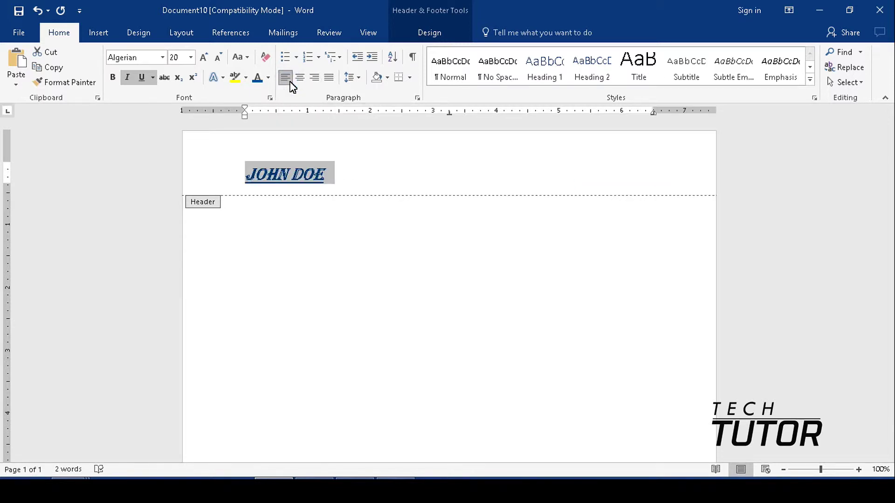
# Step: Deselect the header text and close header and footer editing to return to the document body
pyautogui.click(461, 164)
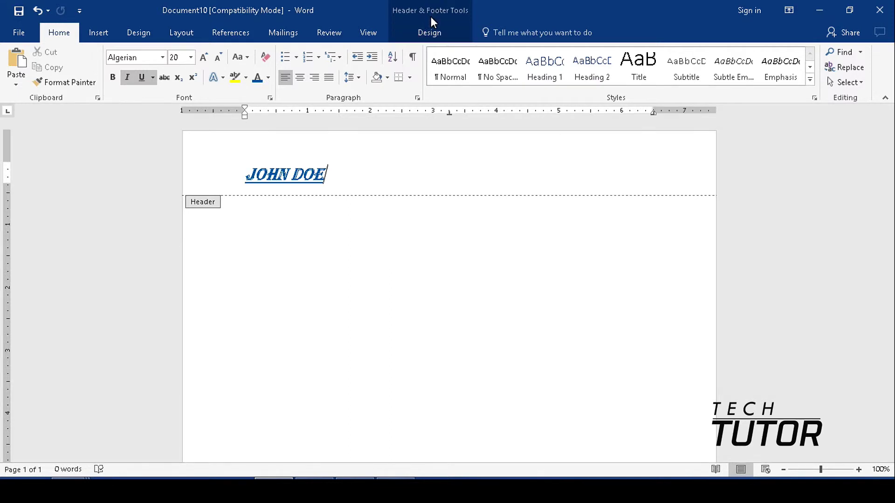
pyautogui.click(426, 36)
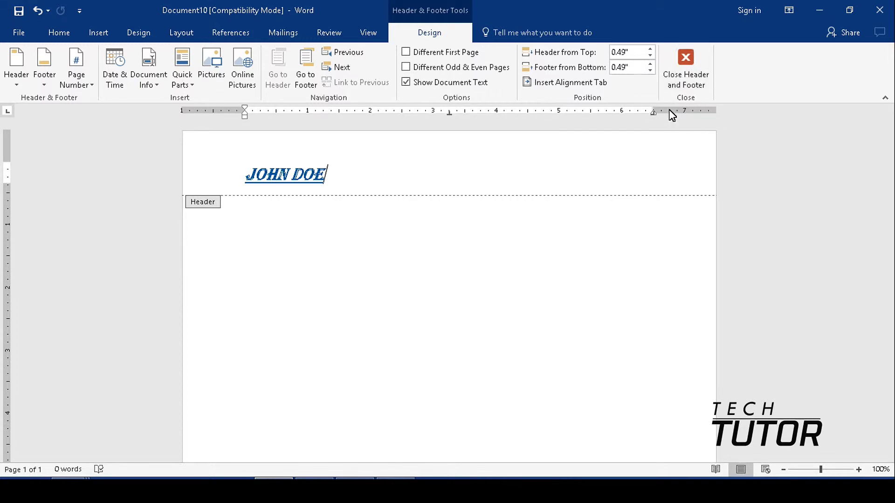
pyautogui.click(682, 75)
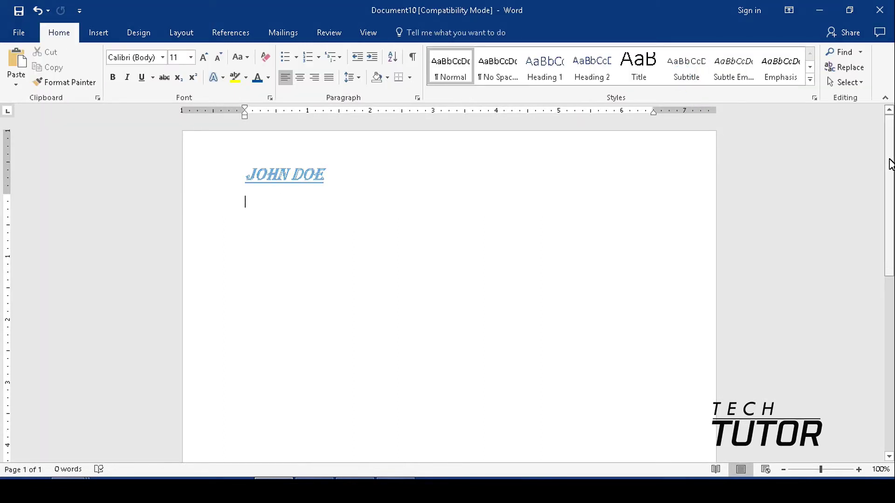
# Step: Add blank lines in the document body until it extends onto a third page, and return to the first page
pyautogui.moveTo(891, 164)
pyautogui.mouseDown()
pyautogui.moveTo(890, 266)
pyautogui.moveTo(887, 160)
pyautogui.mouseUp()
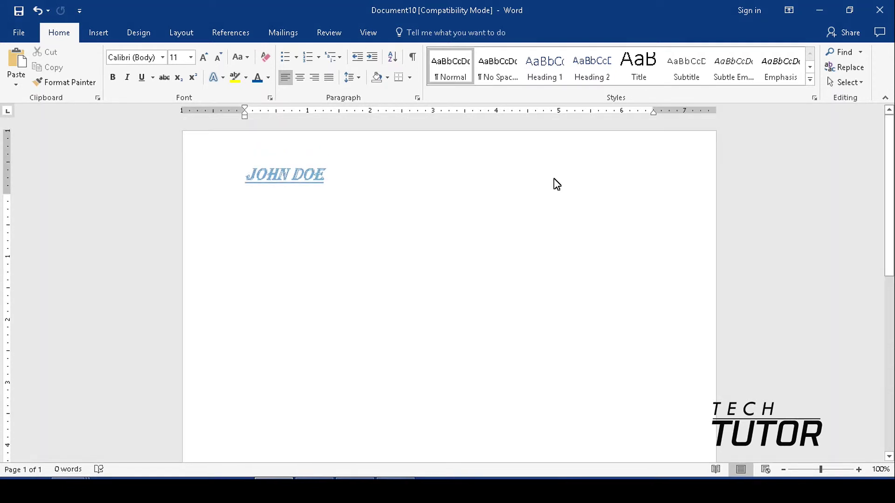
pyautogui.hotkey('ctrl', 'z')
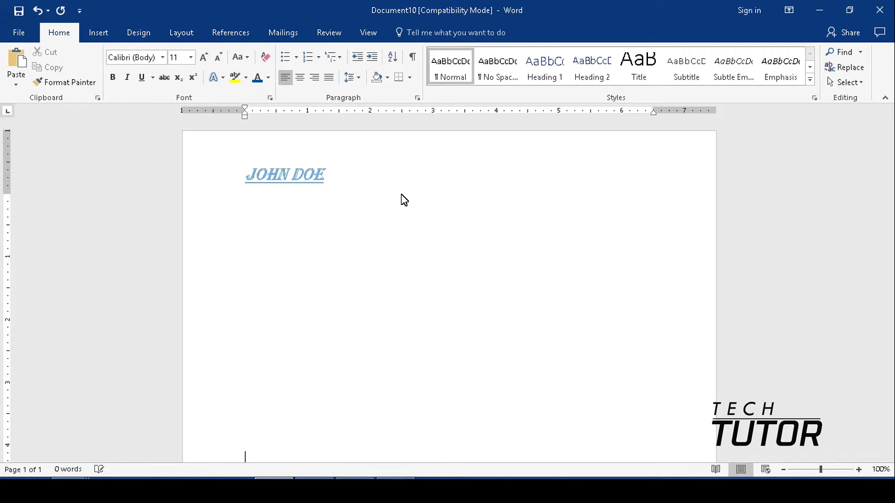
pyautogui.scroll(-3, 403, 200)
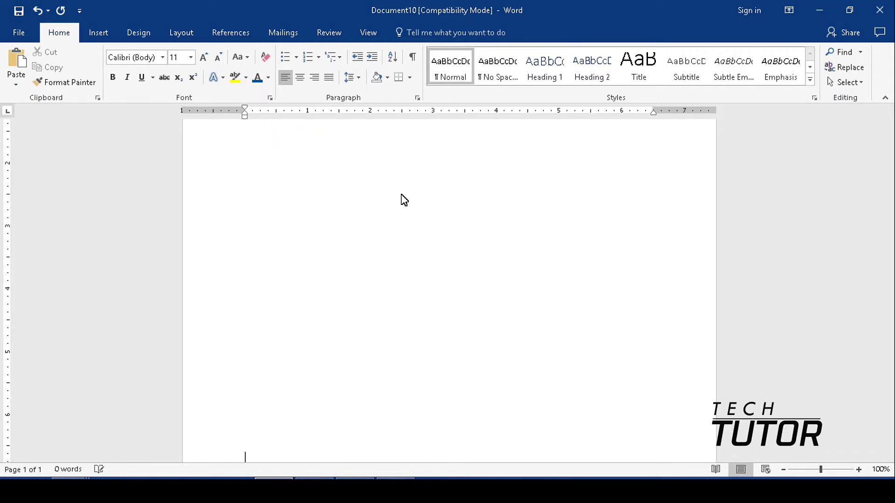
pyautogui.scroll(-2, 404, 200)
pyautogui.hotkey('ctrl', 'Return')
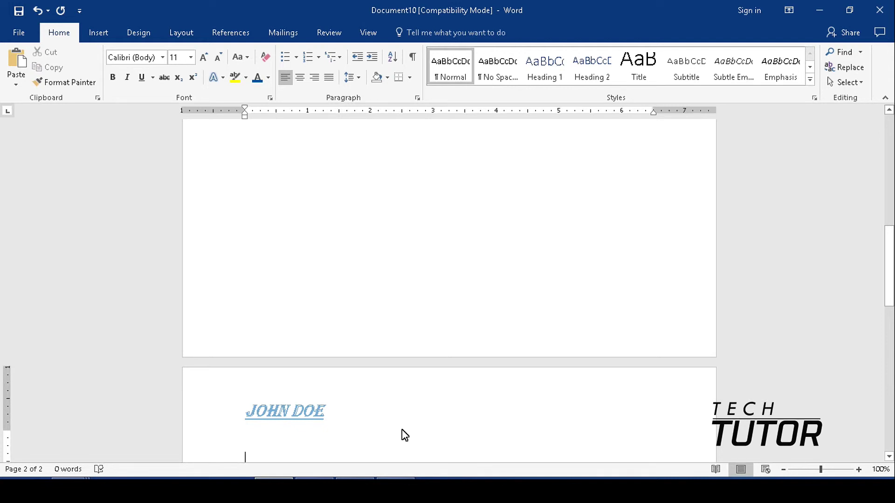
pyautogui.scroll(-3, 404, 435)
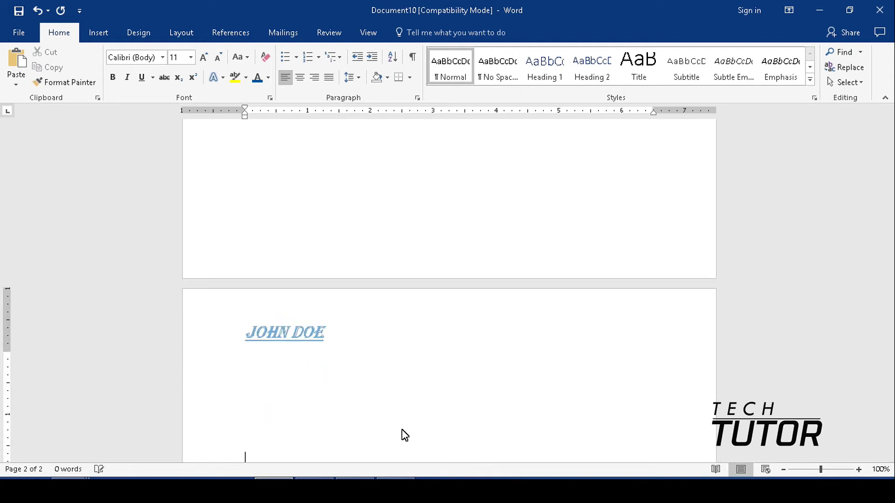
pyautogui.scroll(-3, 405, 435)
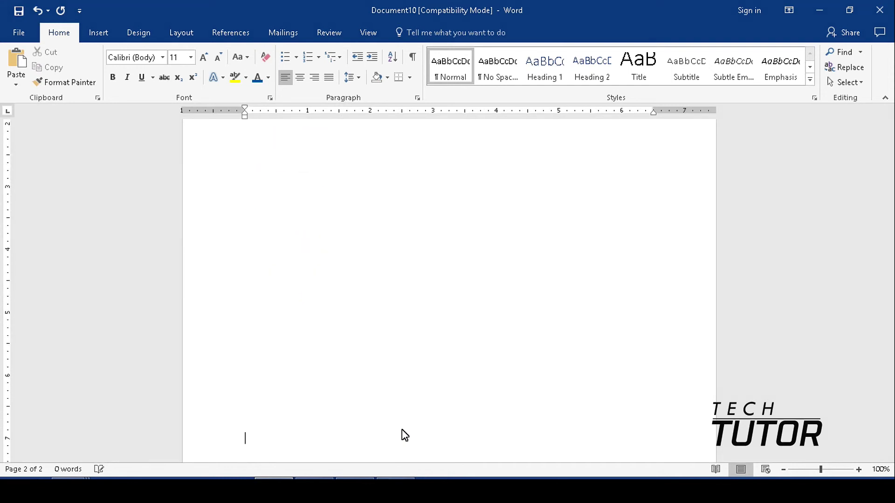
pyautogui.press('BackSpace')
pyautogui.press('BackSpace')
pyautogui.press('BackSpace')
pyautogui.press('BackSpace')
pyautogui.press('BackSpace')
pyautogui.press('BackSpace')
pyautogui.press('BackSpace')
pyautogui.press('BackSpace')
pyautogui.press('BackSpace')
pyautogui.press('BackSpace')
pyautogui.press('BackSpace')
pyautogui.press('BackSpace')
pyautogui.press('BackSpace')
pyautogui.press('BackSpace')
pyautogui.press('BackSpace')
pyautogui.press('BackSpace')
pyautogui.press('BackSpace')
pyautogui.press('BackSpace')
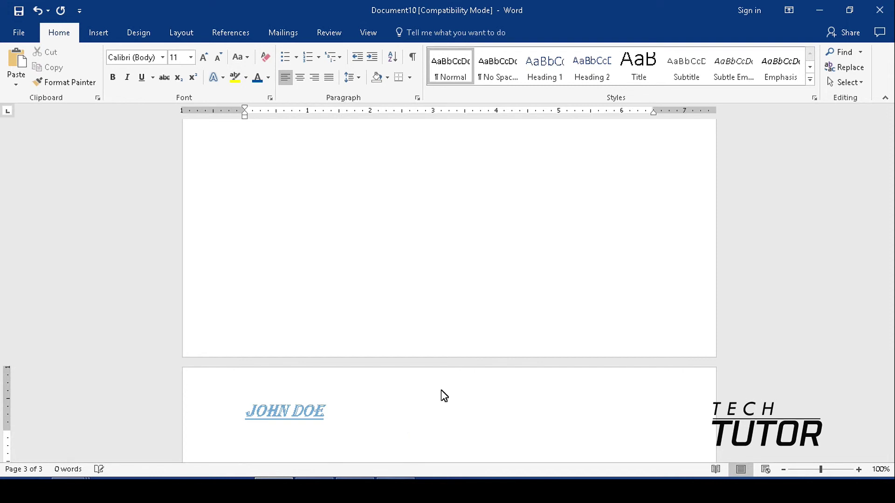
pyautogui.moveTo(893, 329); pyautogui.dragTo(891, 139)
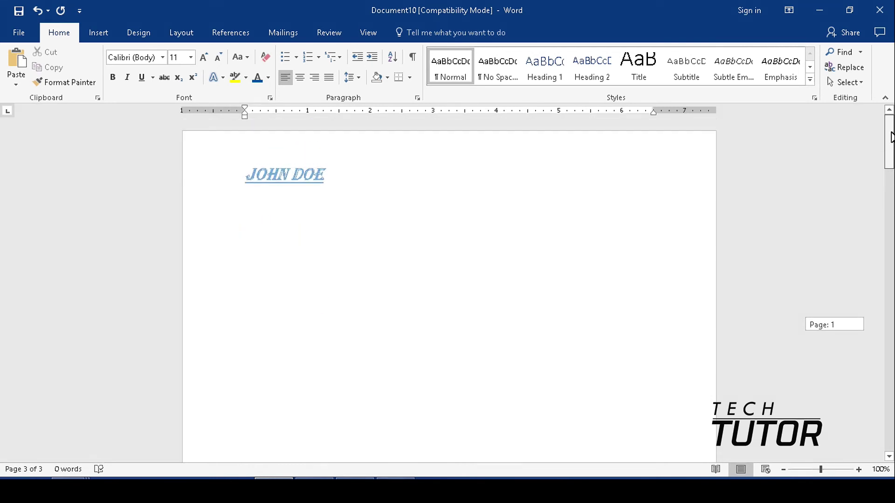